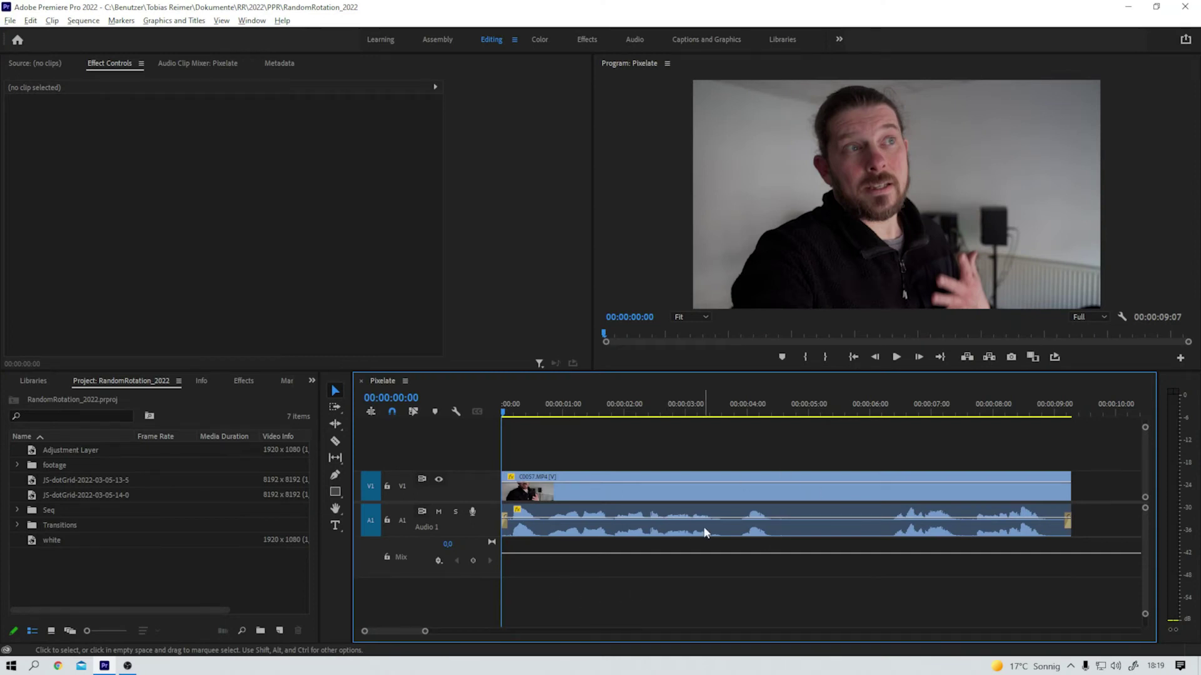
Play the Pixelate sequence to its end at 00:00:09:07 to preview the unedited clip.
left_click(893, 359)
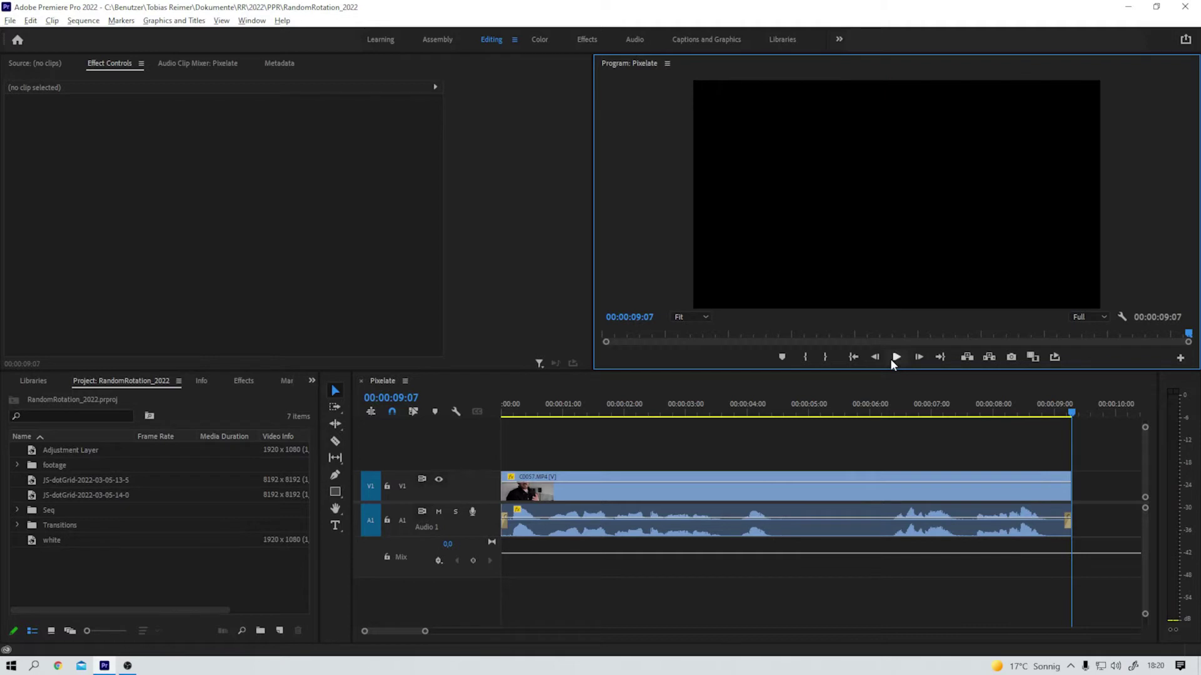
Apply the Video Effects > Stylize > Mosaic effect to the C0057.MP4 clip on V1.
left_click(852, 358)
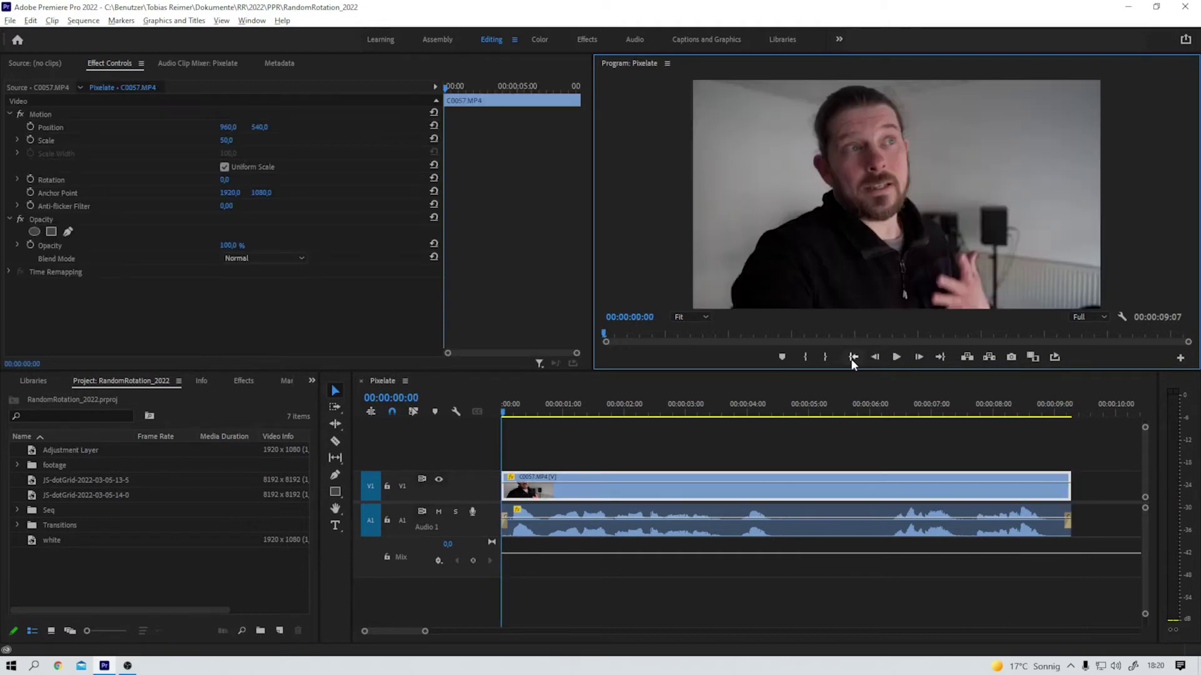
left_click(241, 382)
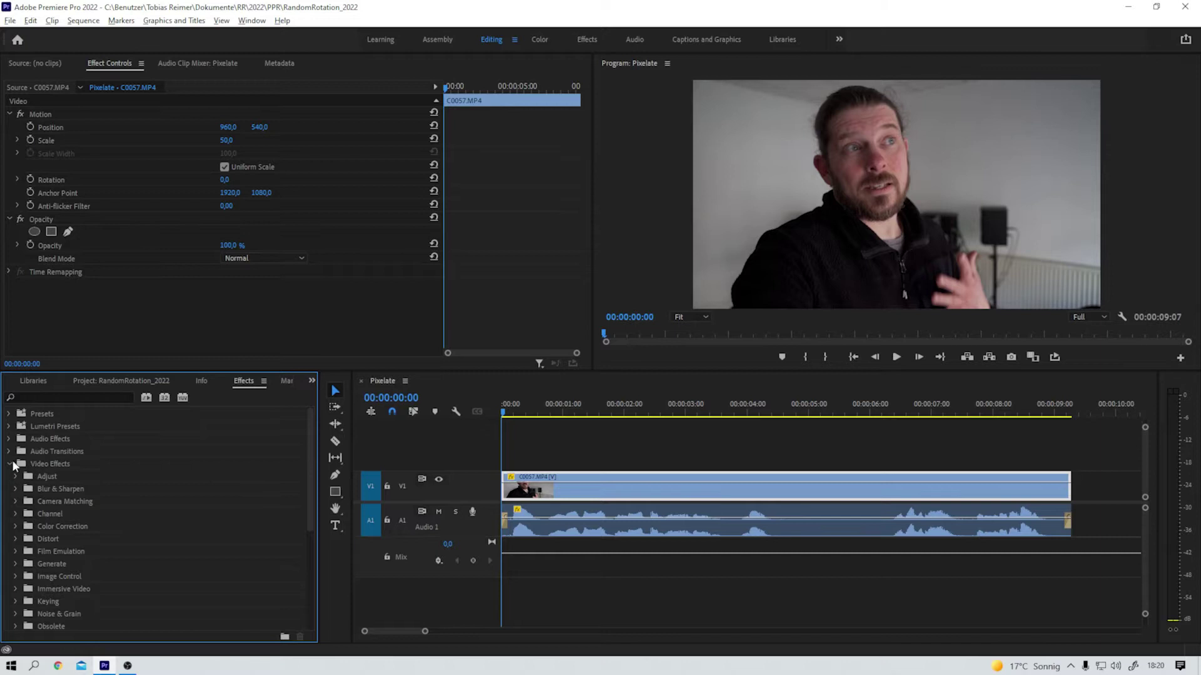
scroll(94, 574, "down", 2)
scroll(94, 574, "down", 5)
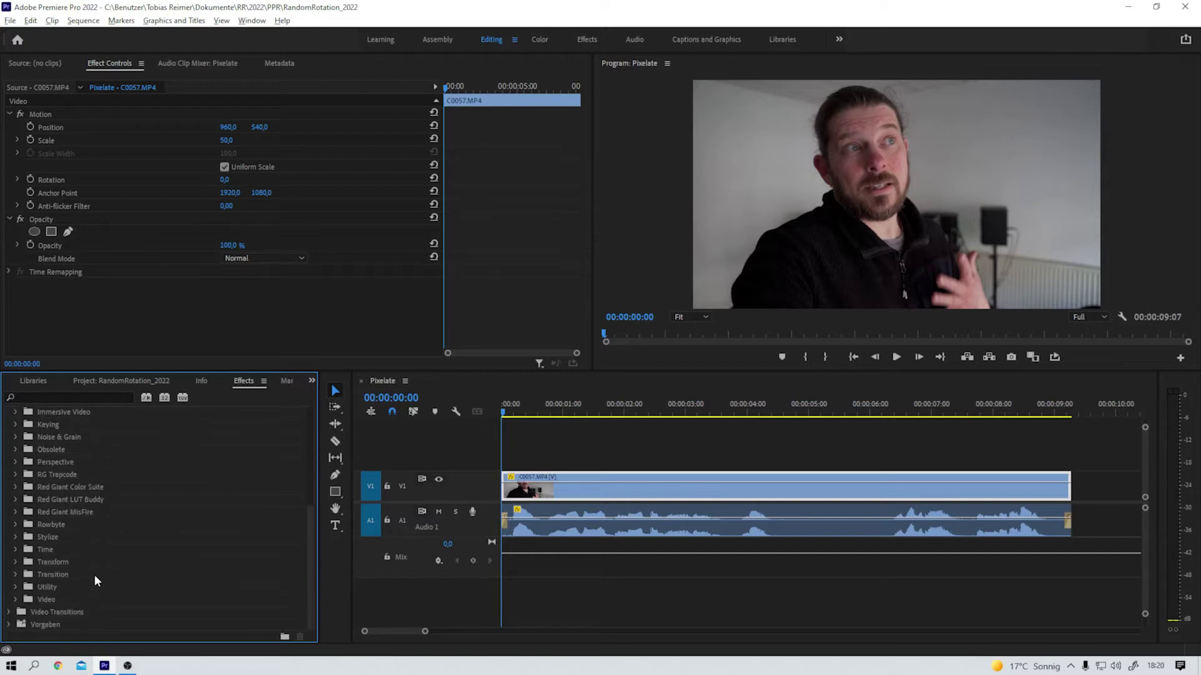
left_click(16, 537)
scroll(56, 531, "down", 3)
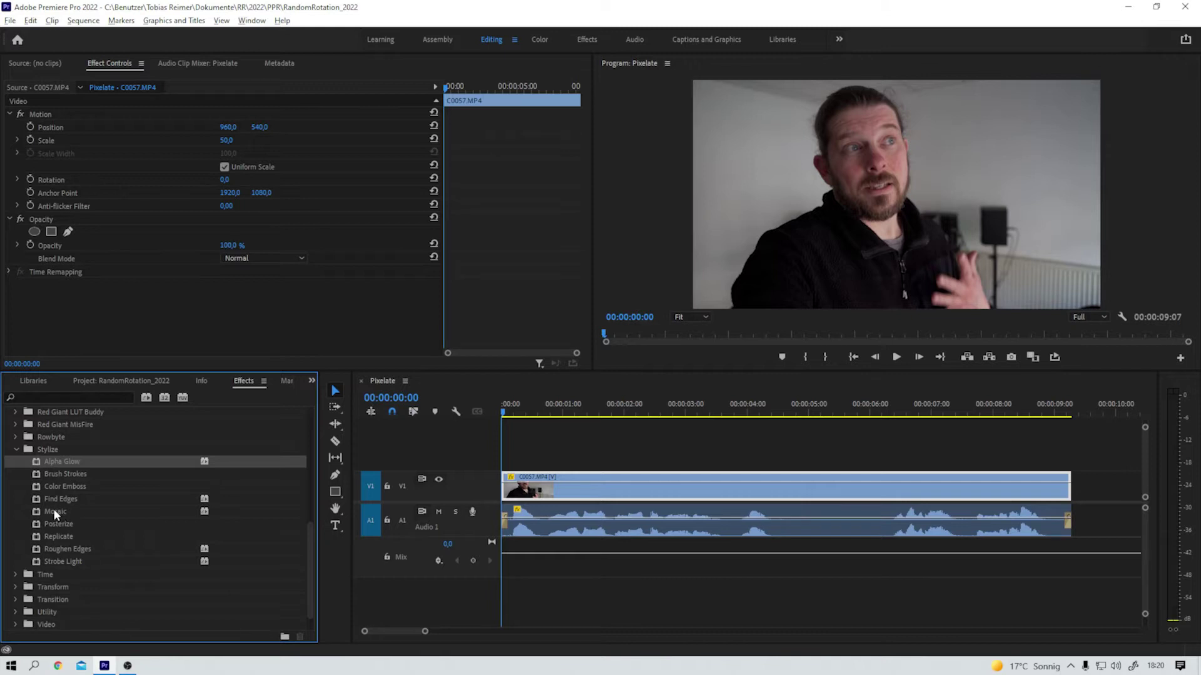
left_click_drag(45, 510, 685, 488)
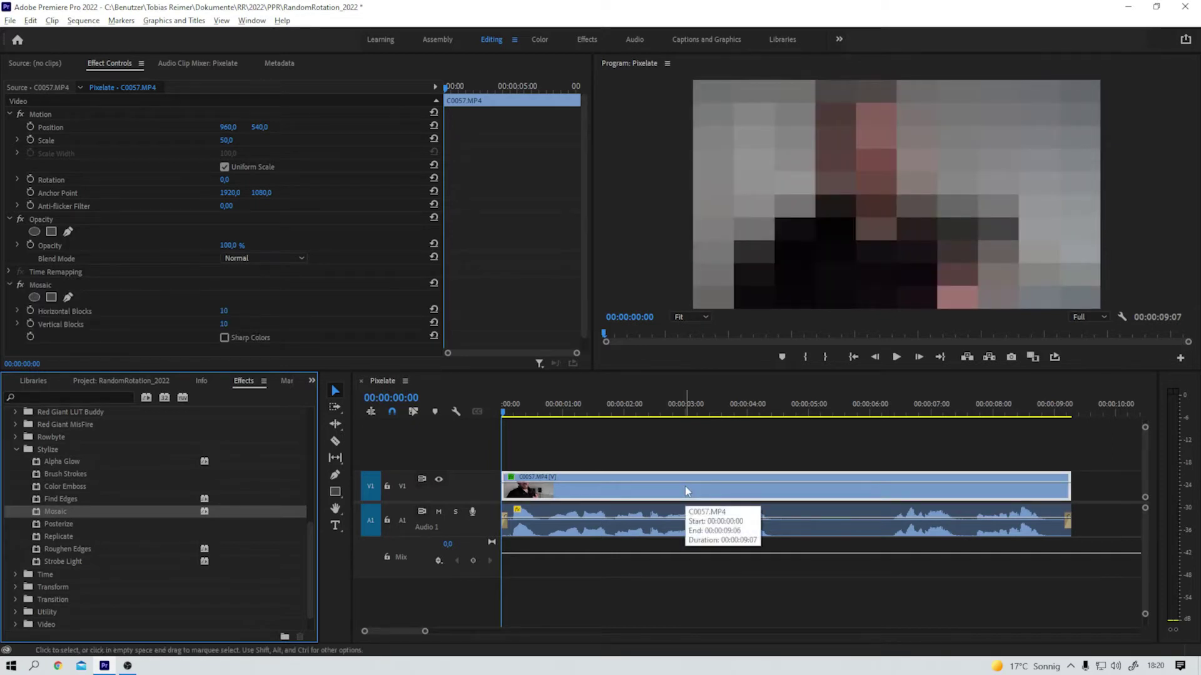
Add an elliptical mask to Mosaic and fit it over the speaker's face, tilted to the head.
left_click(34, 297)
left_click(899, 180)
left_click_drag(900, 180, 804, 145)
left_click_drag(861, 199, 869, 239)
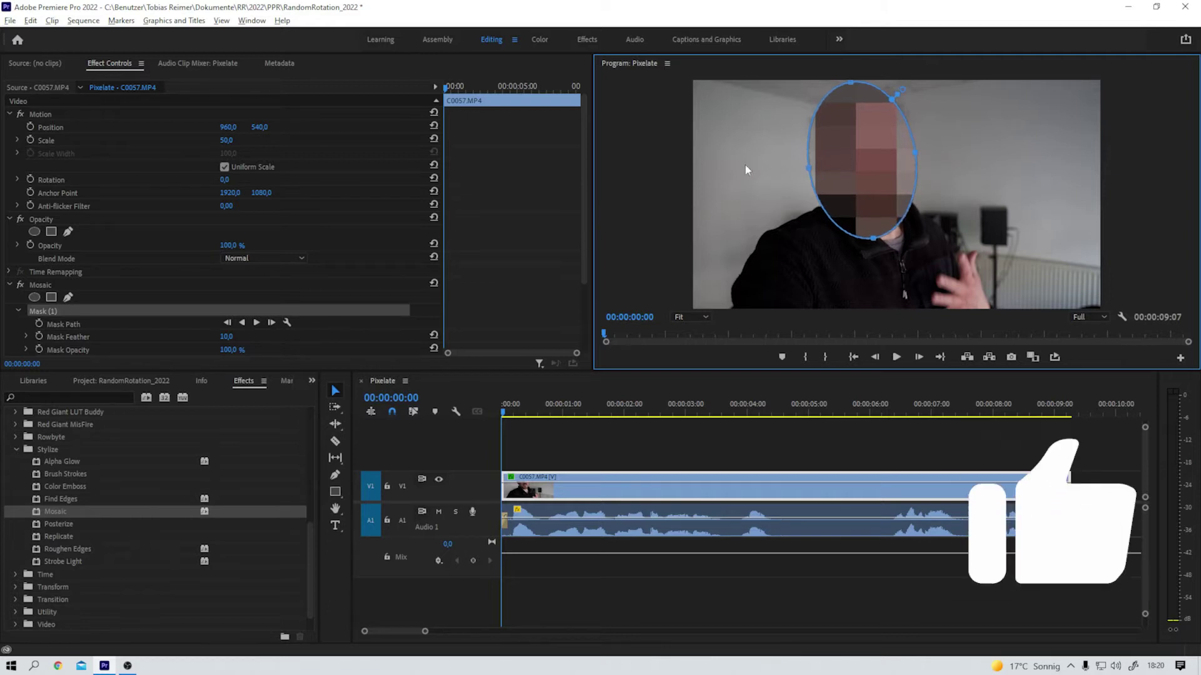
left_click_drag(845, 170, 808, 175)
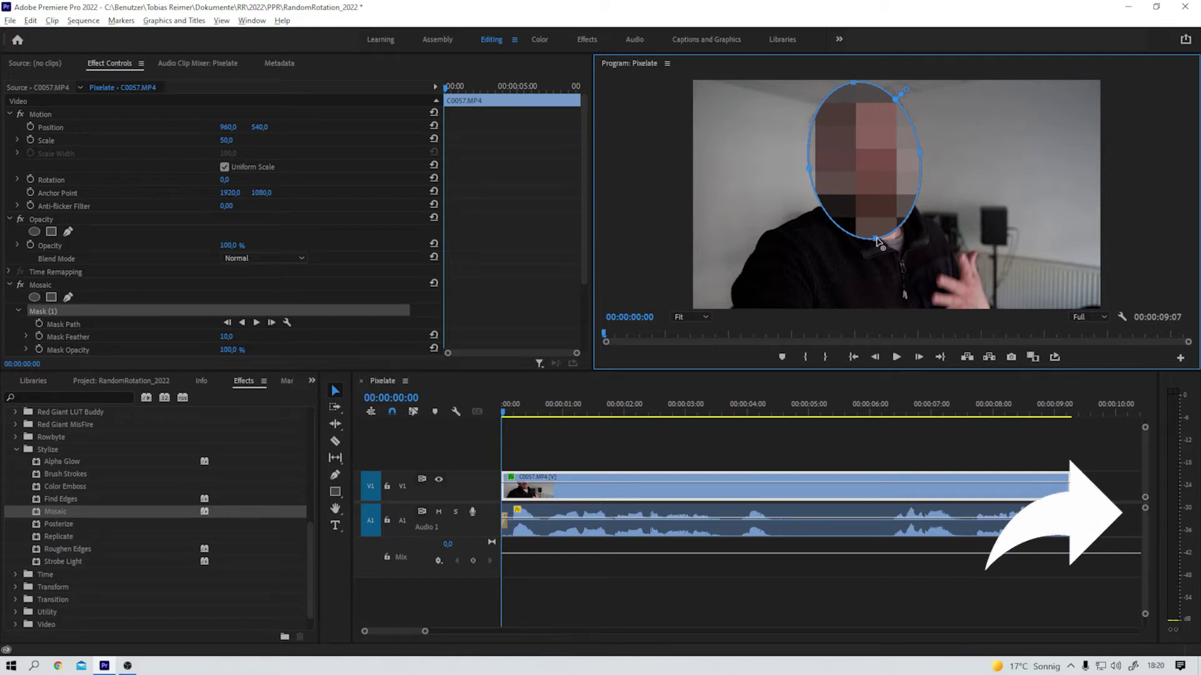
left_click_drag(929, 148, 927, 144)
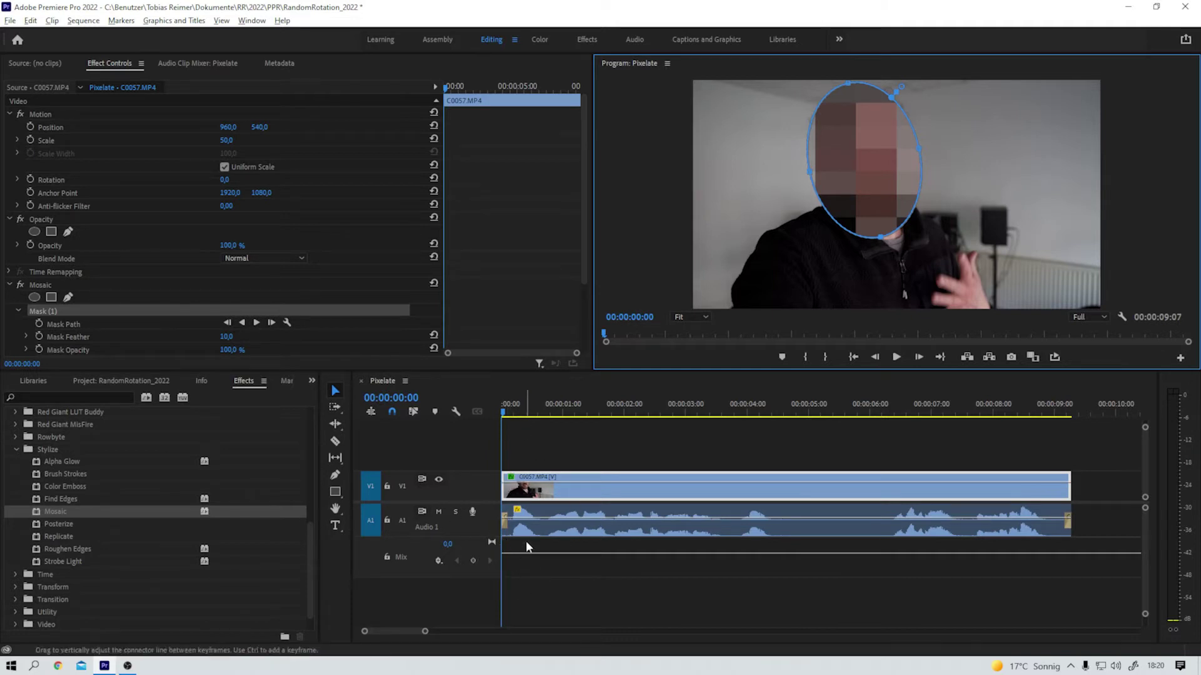
Track the Mosaic face mask forward through the clip and scrub back to verify it follows.
left_click(257, 322)
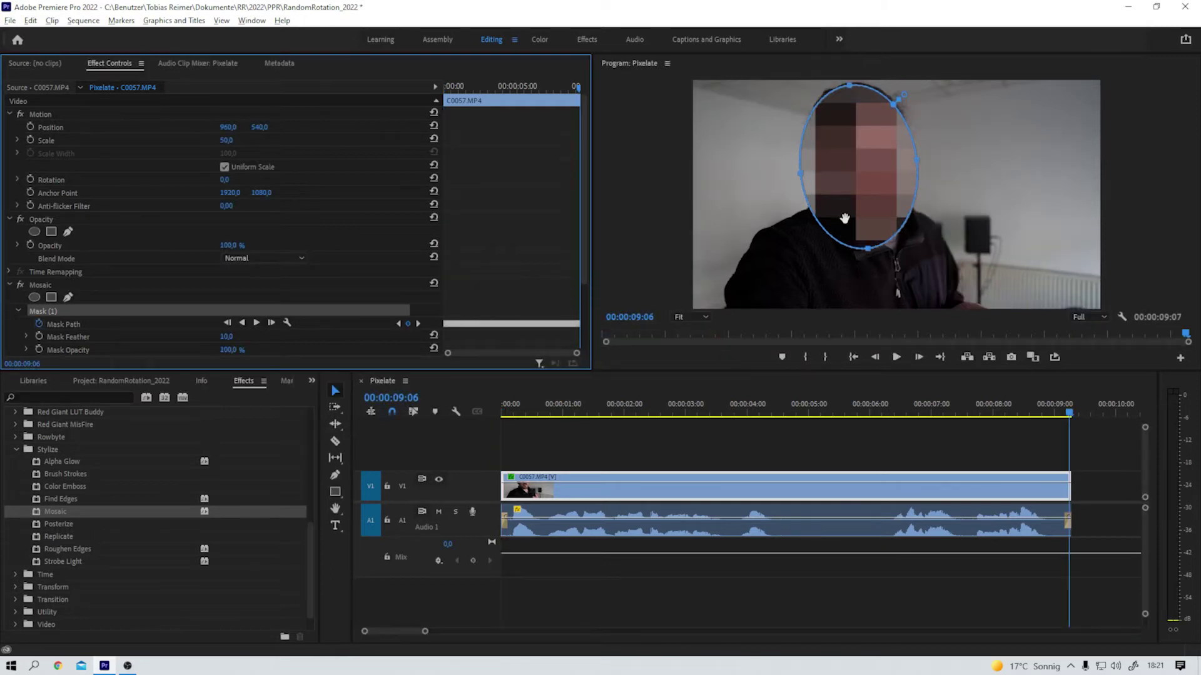
left_click_drag(1071, 413, 455, 452)
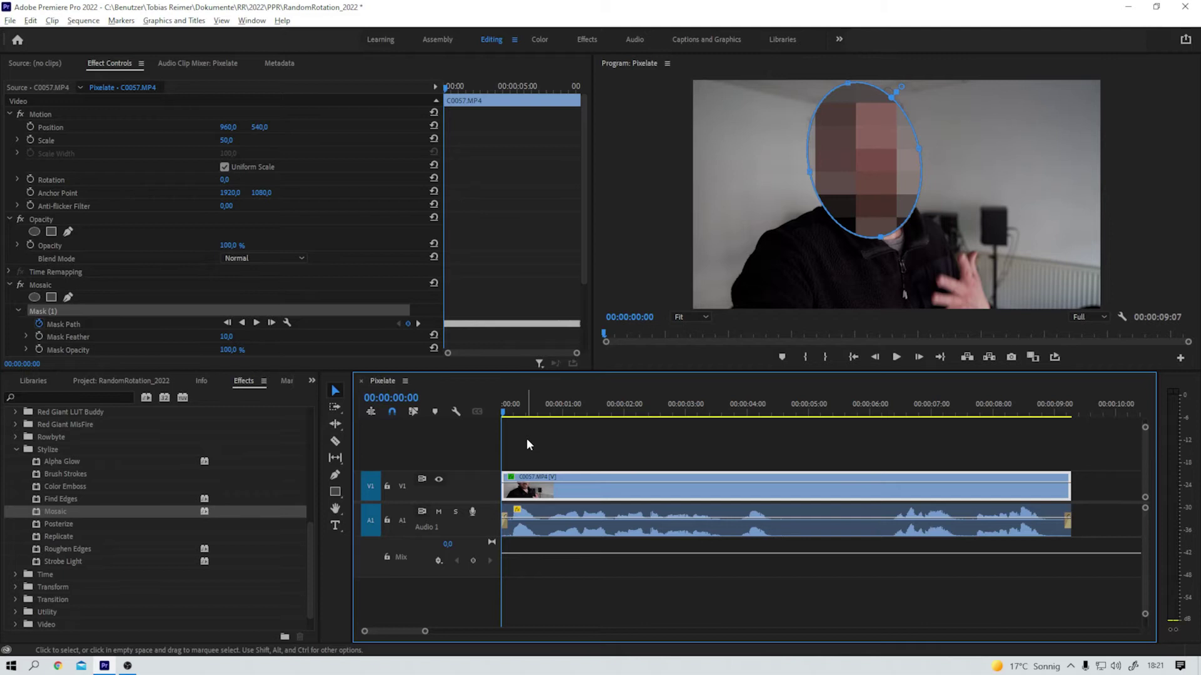
Raise the face mask's feather to 64.
scroll(122, 309, "down", 3)
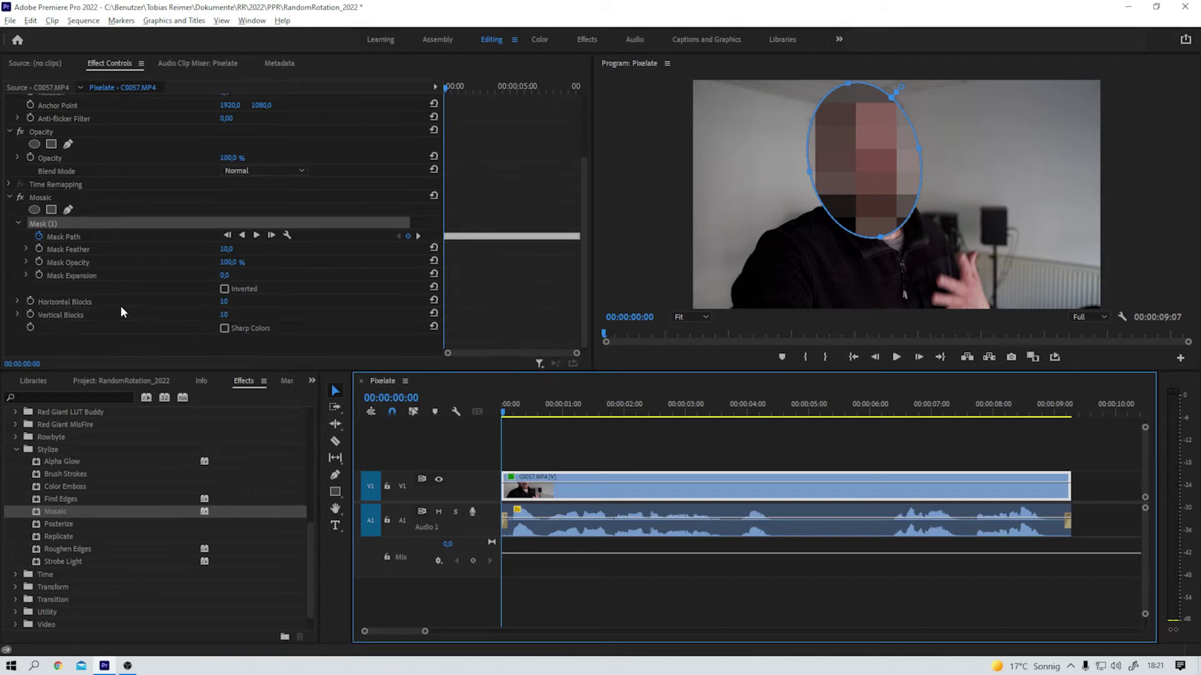
left_click(223, 251)
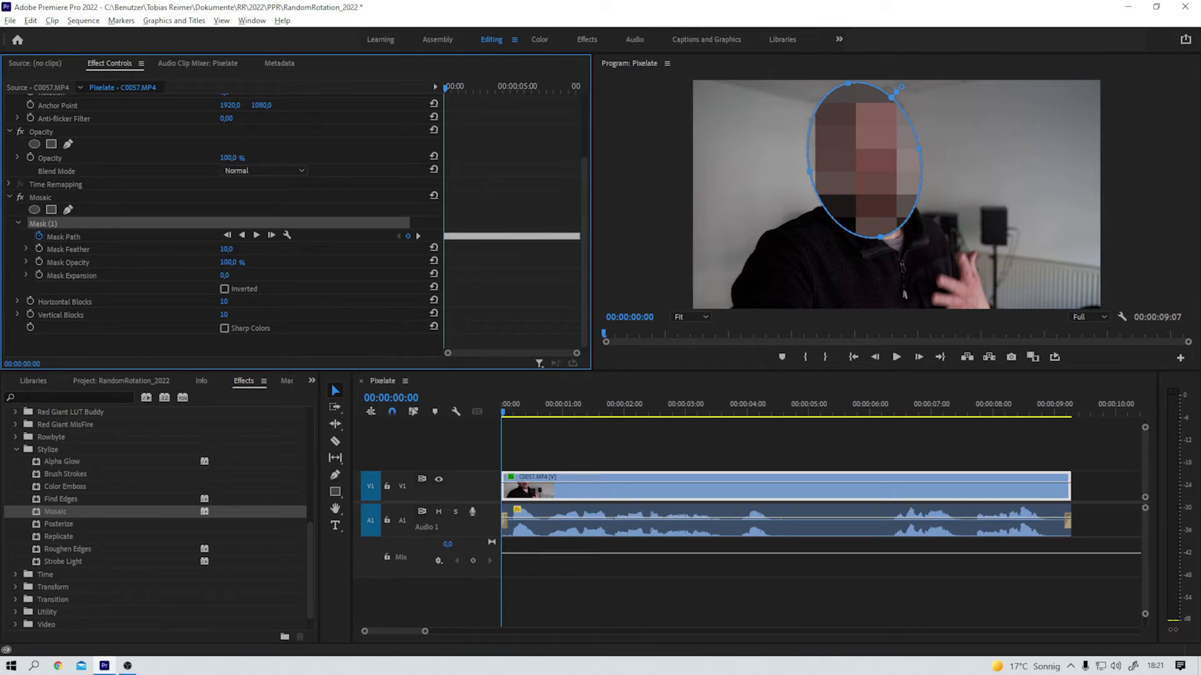
left_click_drag(226, 249, 256, 249)
Set Mosaic horizontal and vertical blocks to 30 each, then play the sequence to preview.
left_click(226, 303)
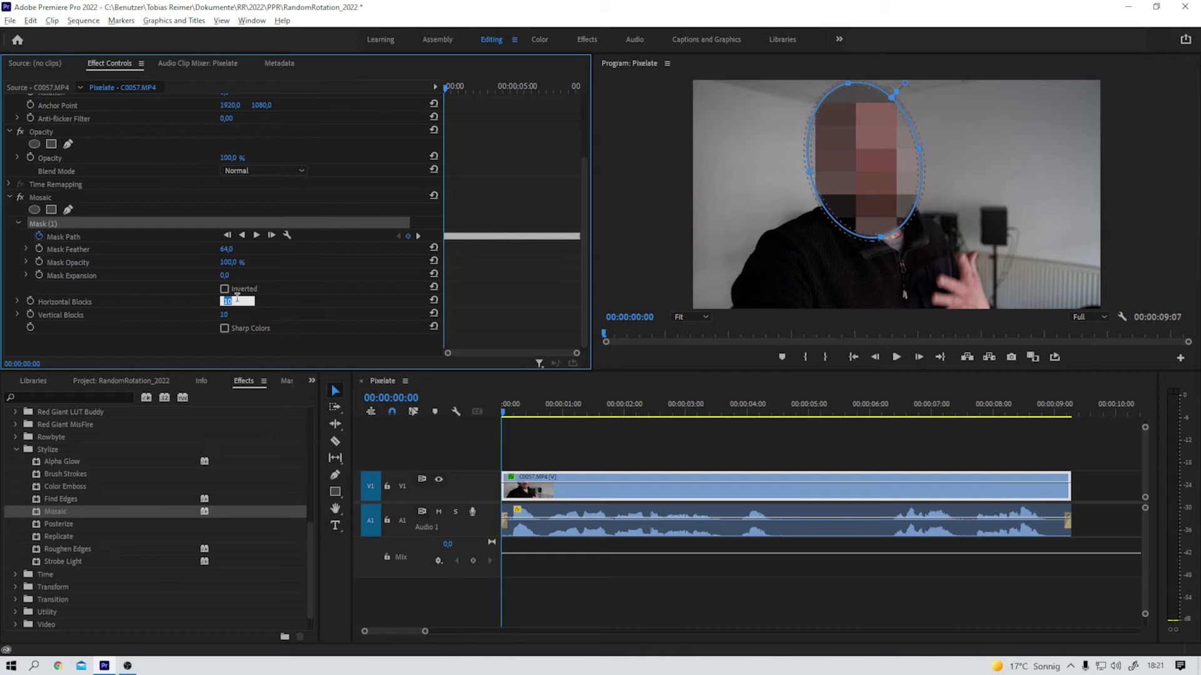
type("30")
key("Tab")
type("30")
key("Return")
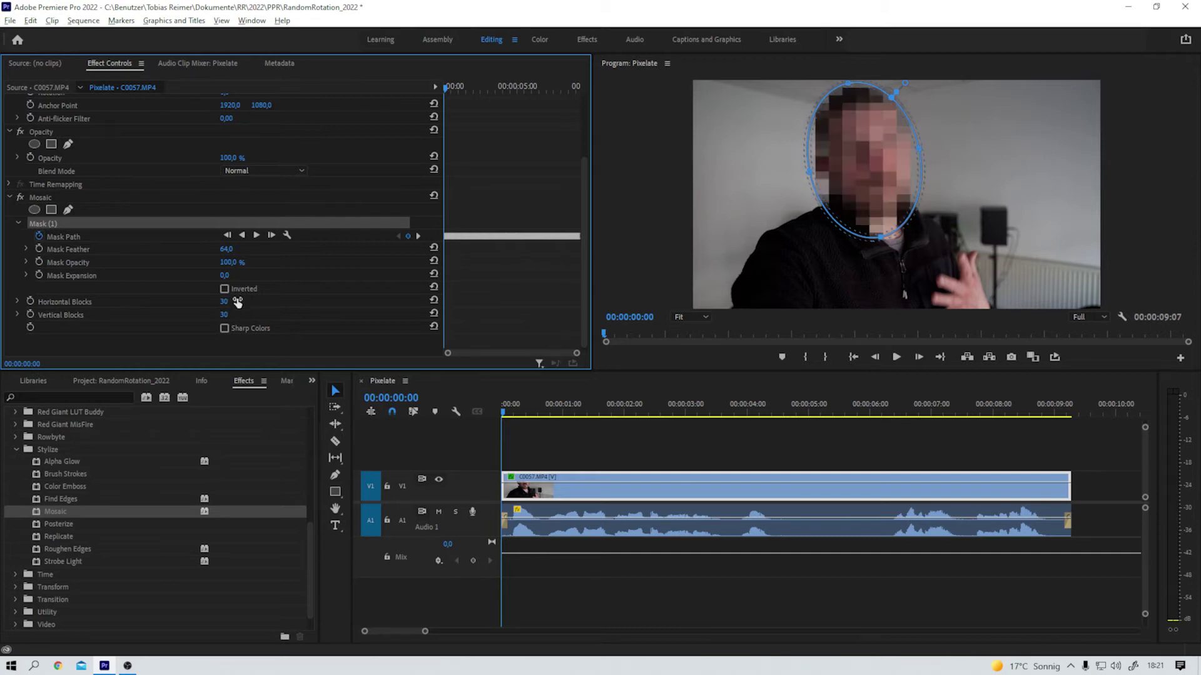
left_click(777, 448)
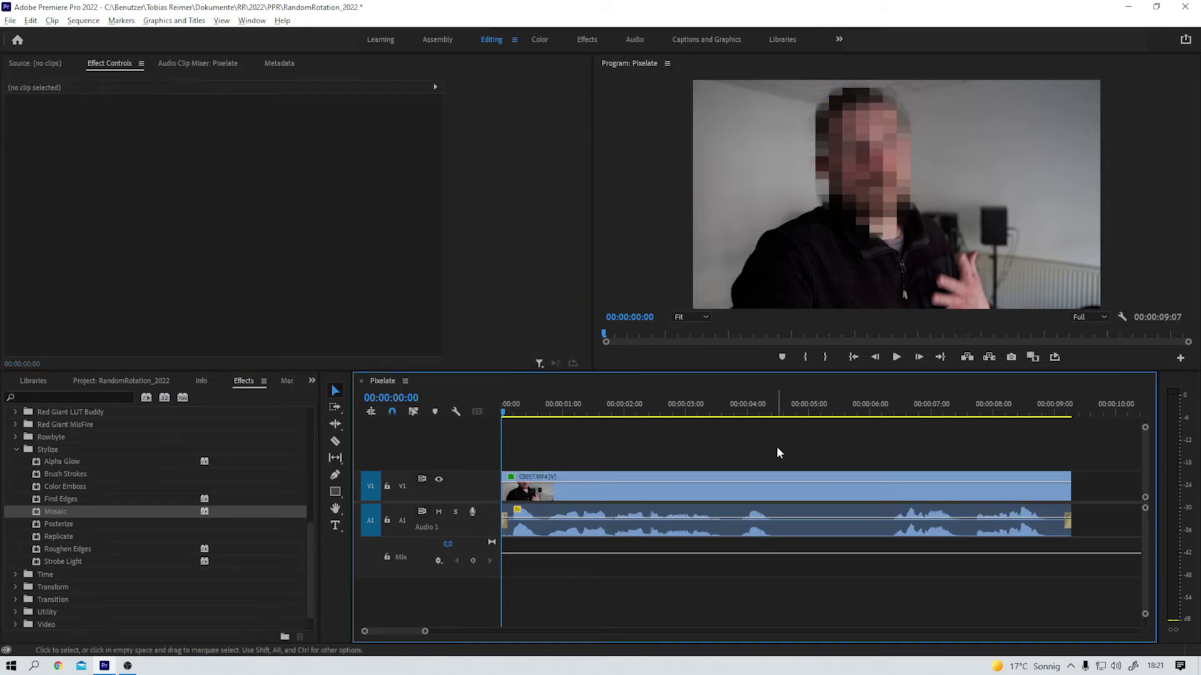
key("space")
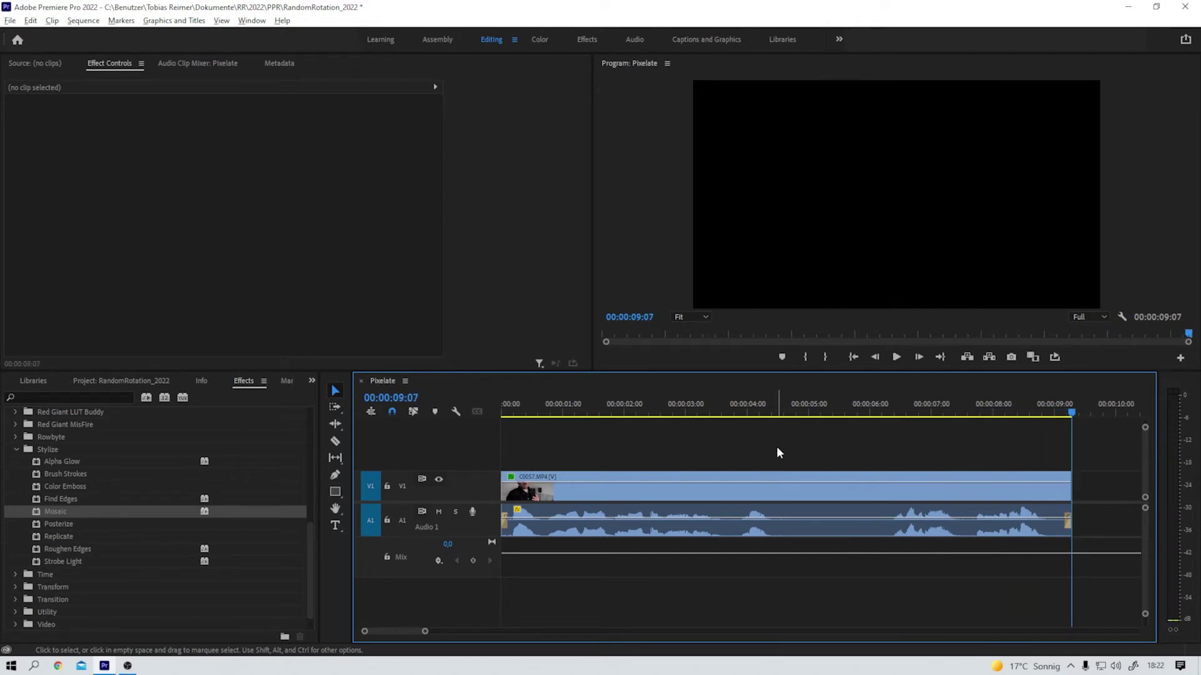
Apply Audio Effects > Time and Pitch > Pitch Shifter to the clip's audio and open its Custom Setup editor.
left_click(570, 405)
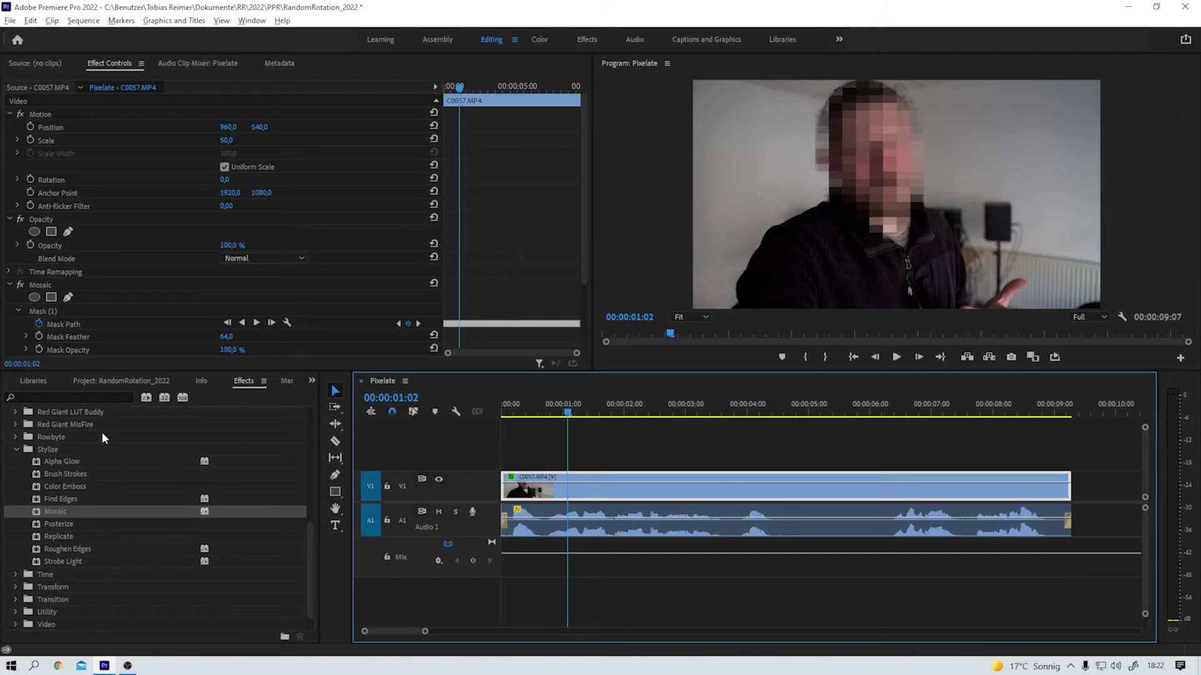
left_click(17, 449)
scroll(39, 491, "up", 8)
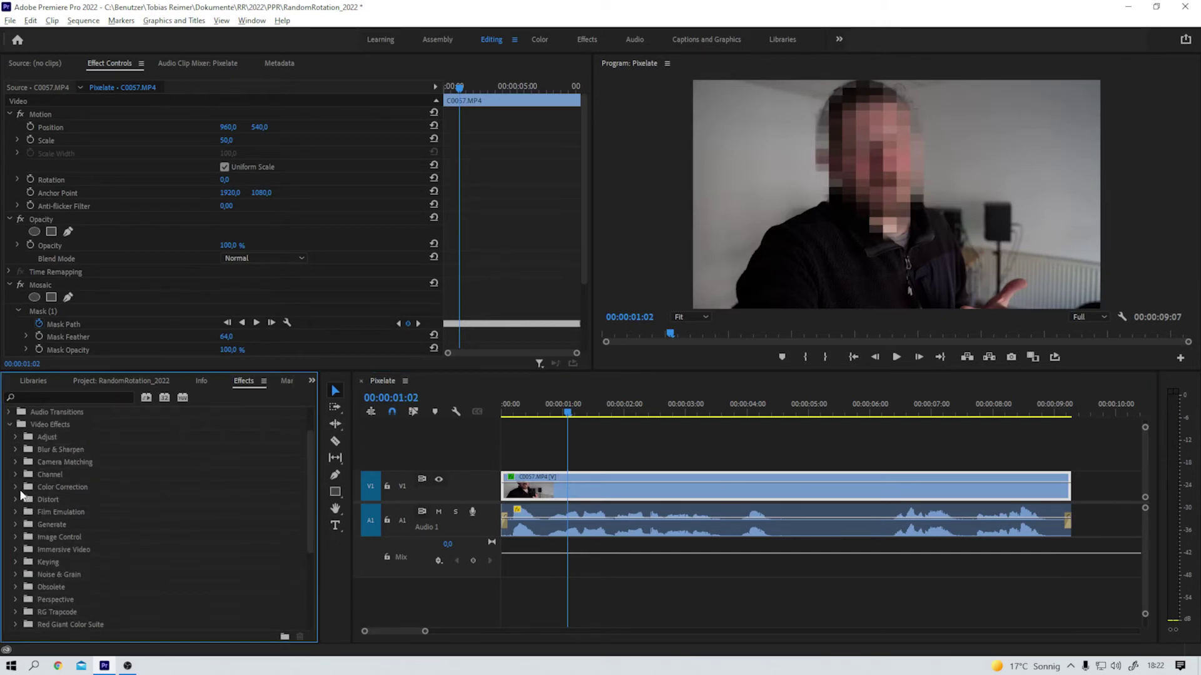
left_click(10, 462)
left_click(10, 437)
left_click(16, 551)
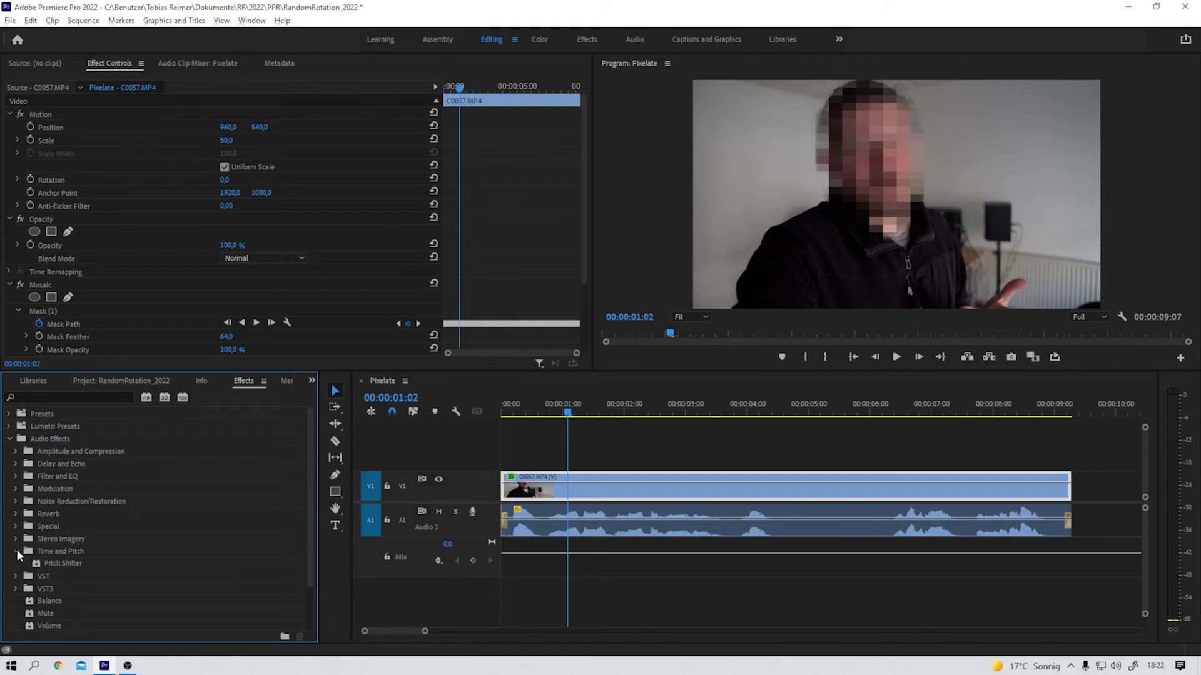
left_click_drag(28, 565, 781, 520)
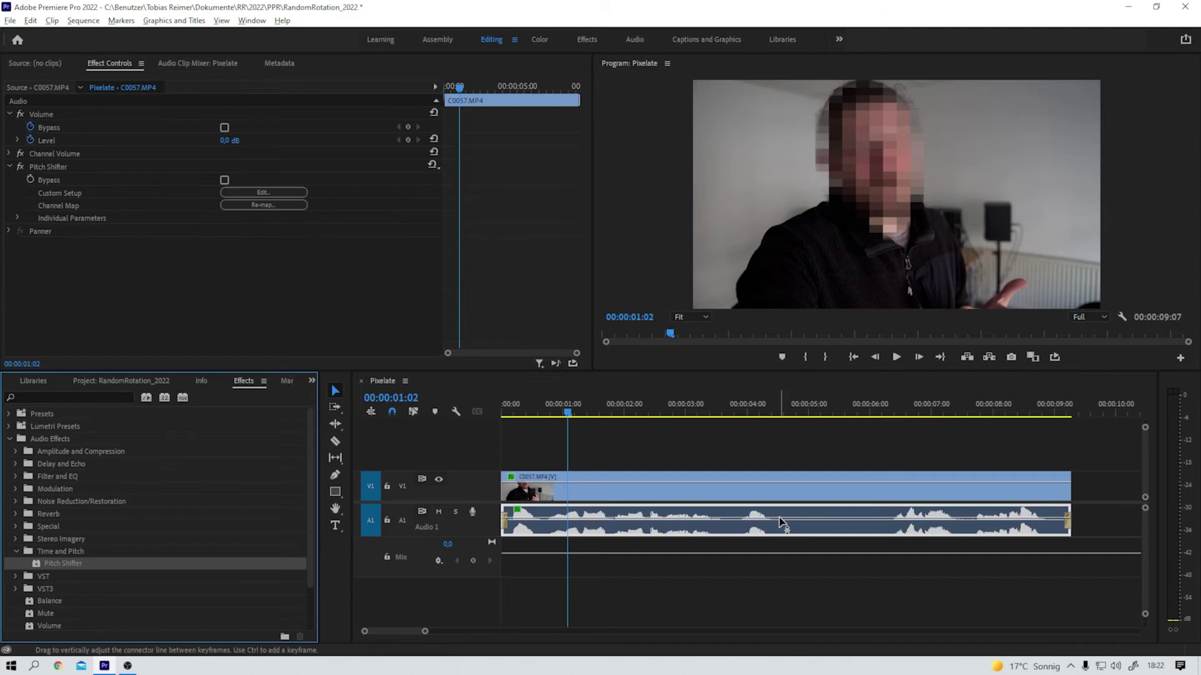
left_click(257, 193)
Choose the Stretch pitch preset and play the clip from the start to hear it.
left_click(681, 238)
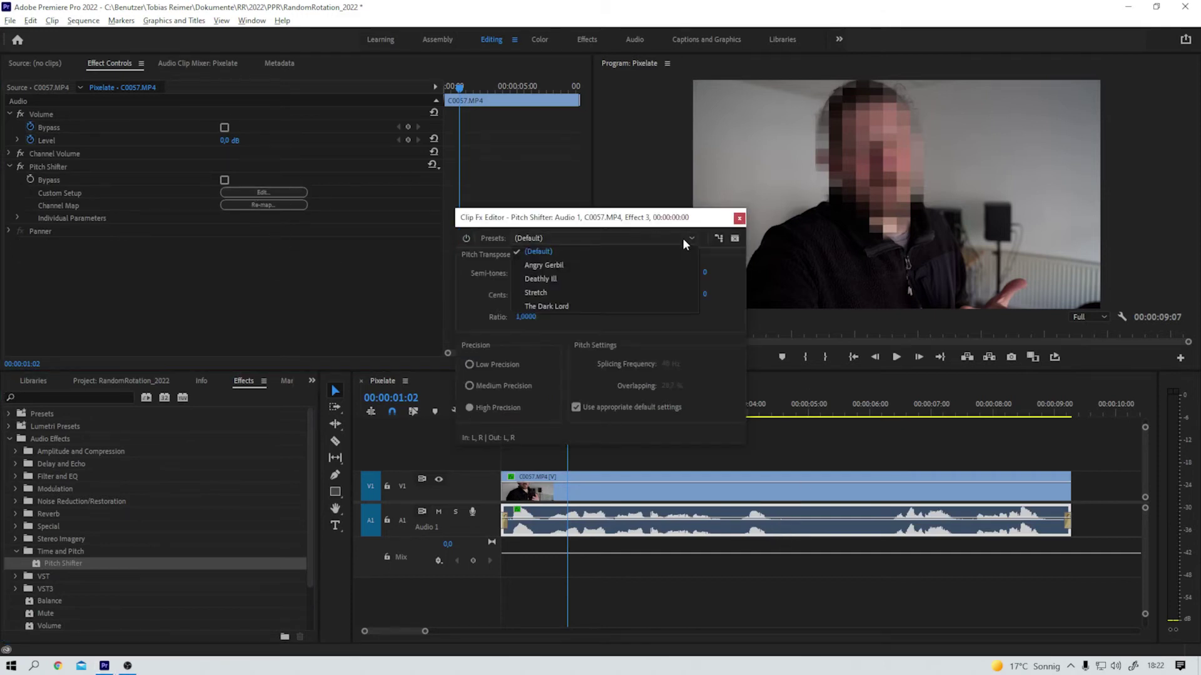
left_click(545, 293)
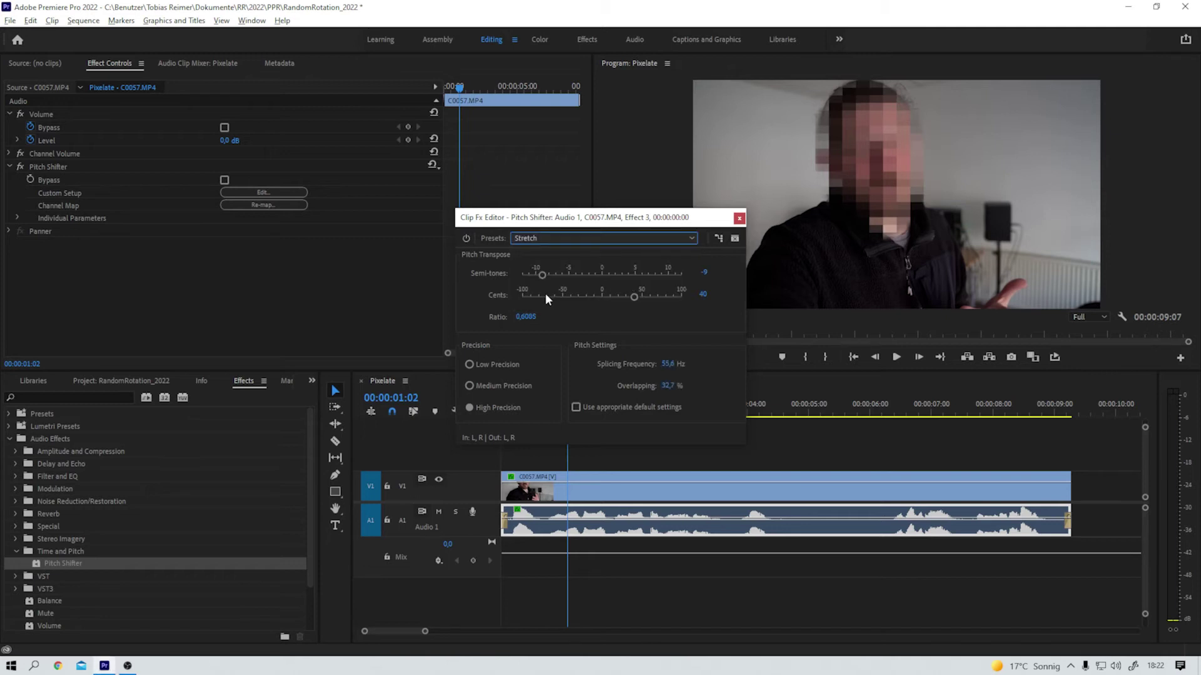
left_click_drag(729, 219, 474, 164)
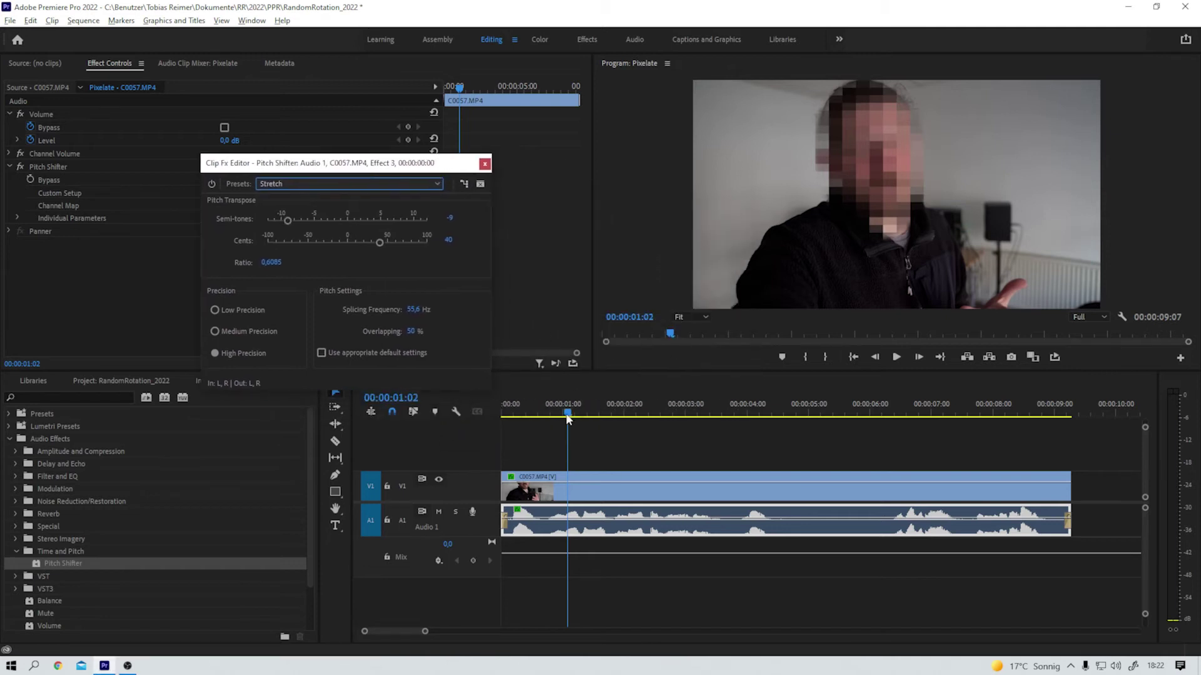
left_click(568, 413)
left_click_drag(568, 413, 471, 416)
key("space")
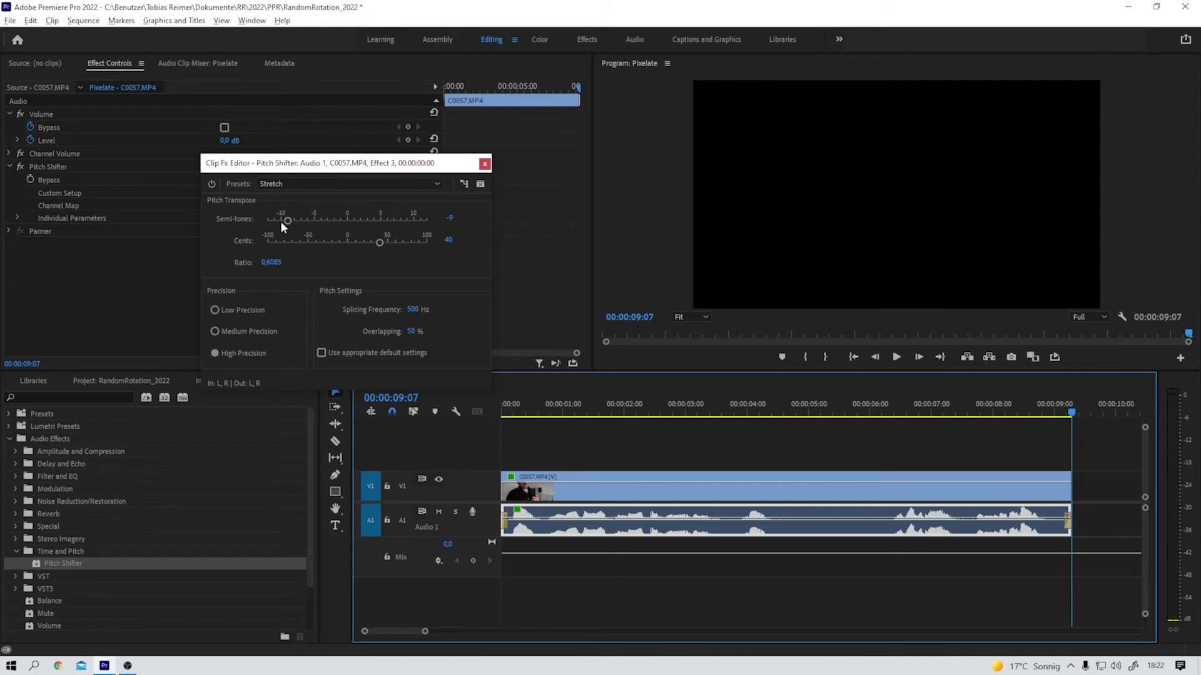
Adjust the pitch to -4 semitones and replay the clip from the start.
left_click_drag(287, 220, 323, 227)
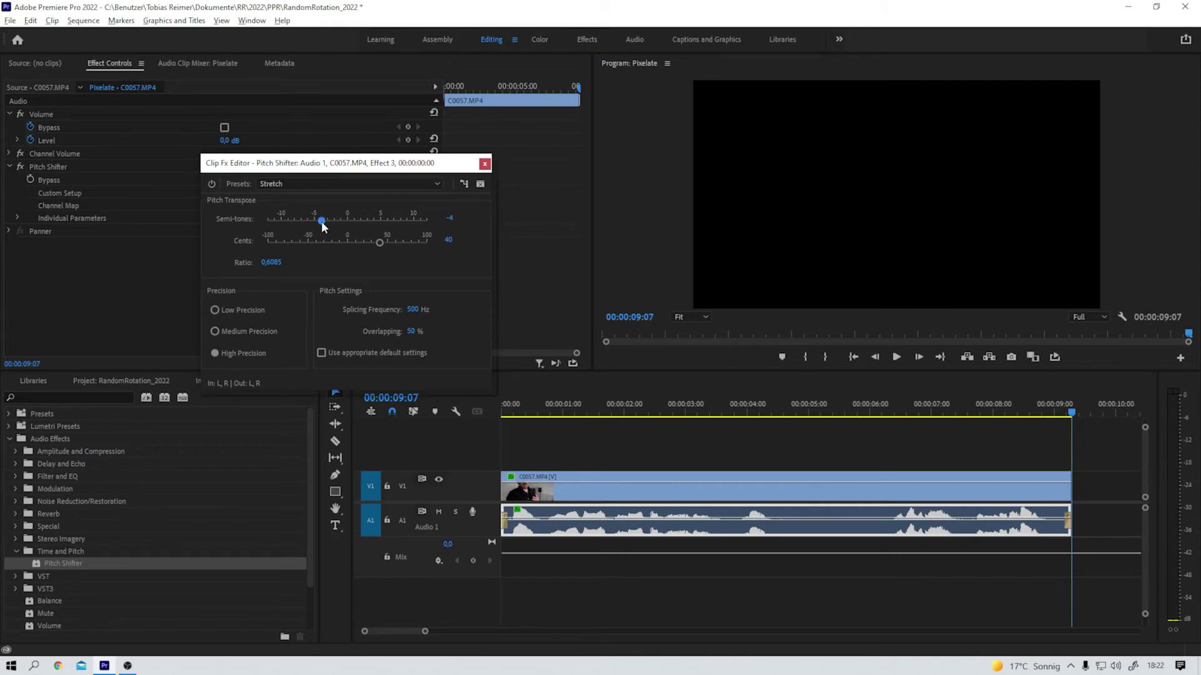
left_click_drag(582, 410, 470, 404)
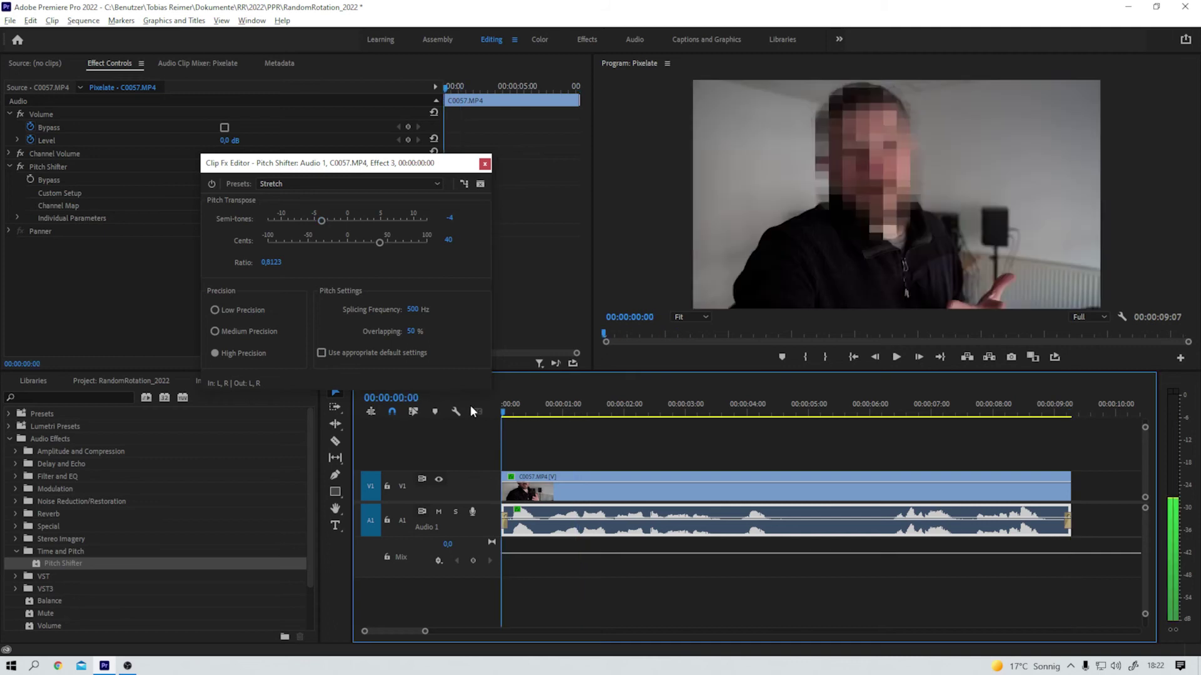
key("space")
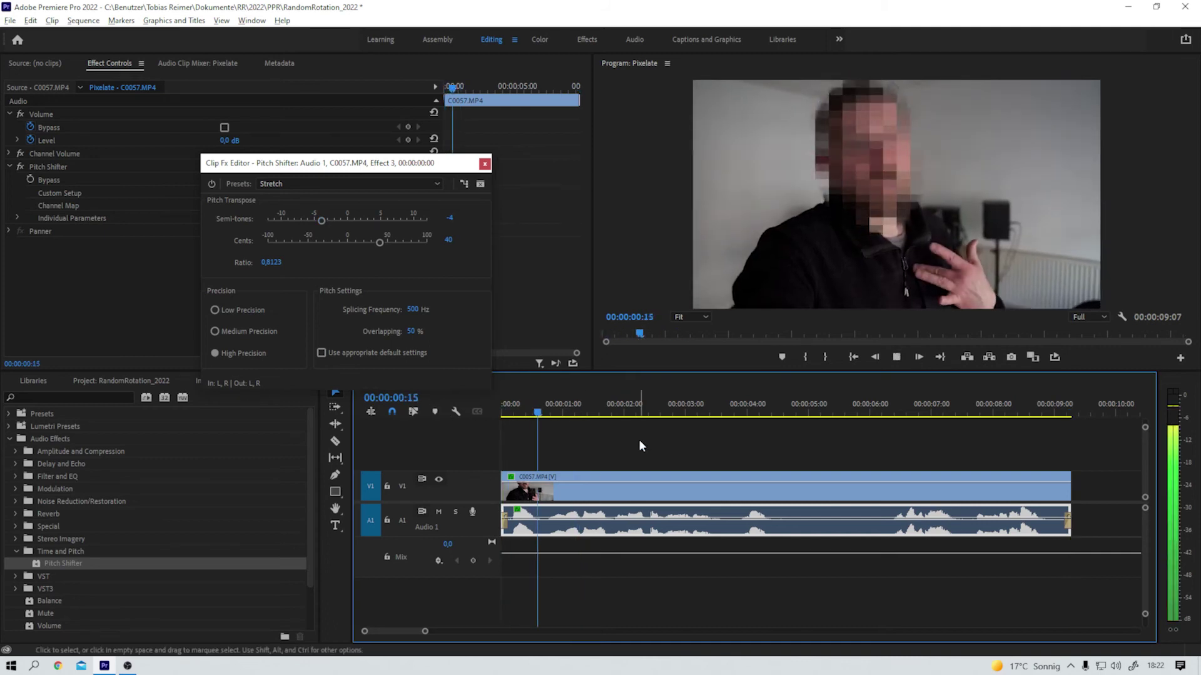